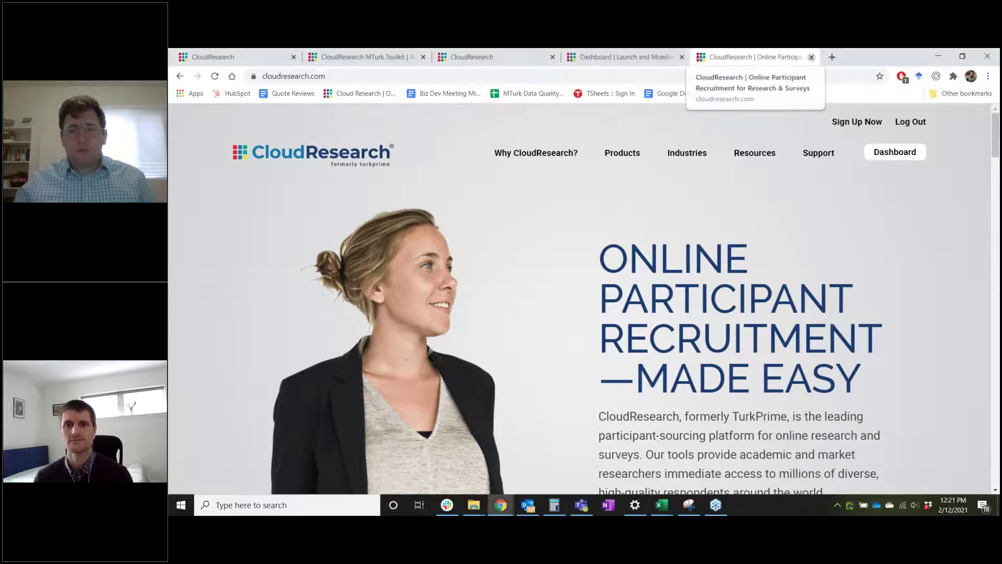
- Close the home page tab, view the test survey's details on the old Dashboard, then close it
{"action": "left_click", "coordinate": [812, 58]}
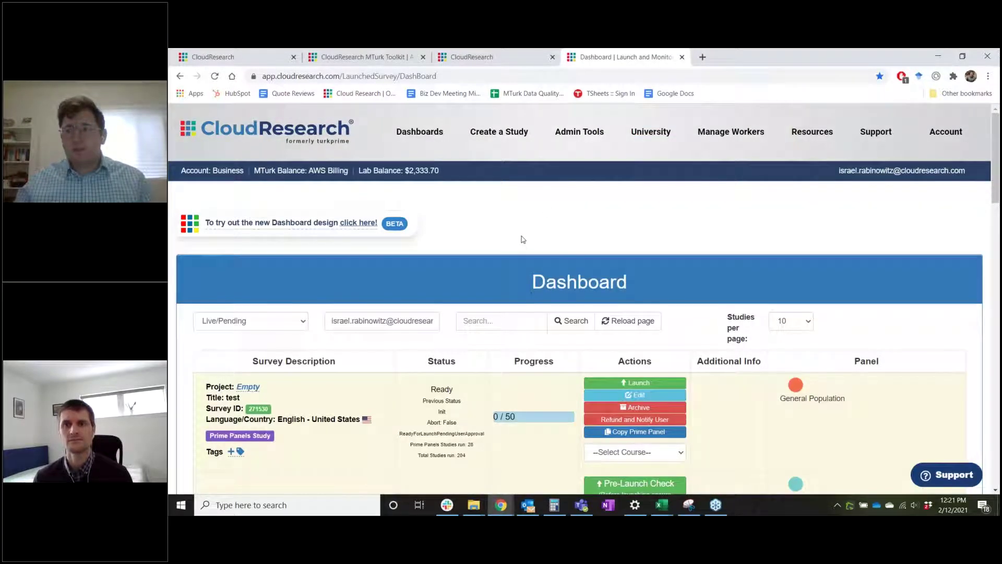
{"action": "scroll", "coordinate": [523, 239], "scroll_direction": "down", "scroll_amount": 1}
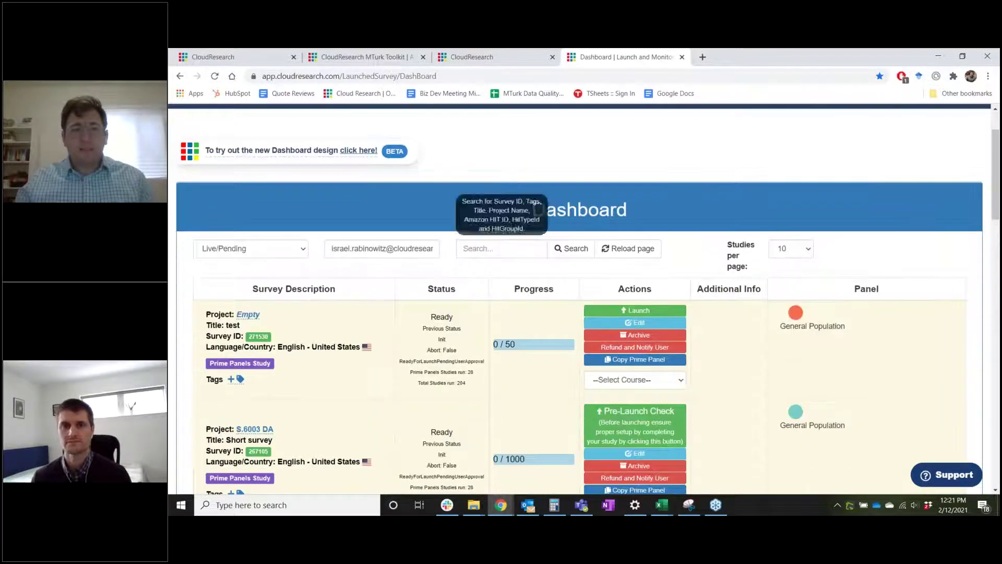
{"action": "scroll", "coordinate": [497, 308], "scroll_direction": "down", "scroll_amount": 1}
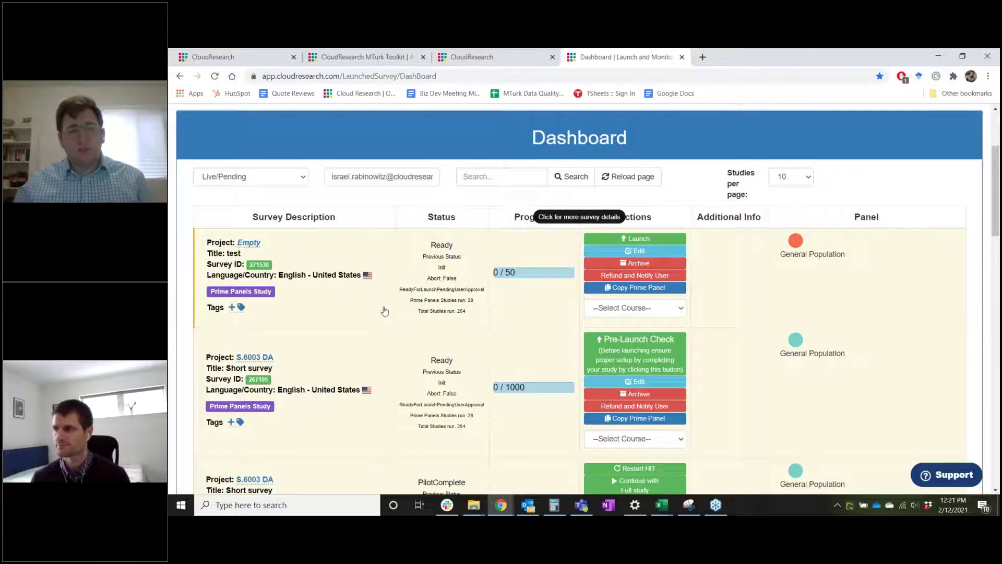
{"action": "left_click", "coordinate": [385, 312]}
{"action": "scroll", "coordinate": [417, 306], "scroll_direction": "down", "scroll_amount": 1}
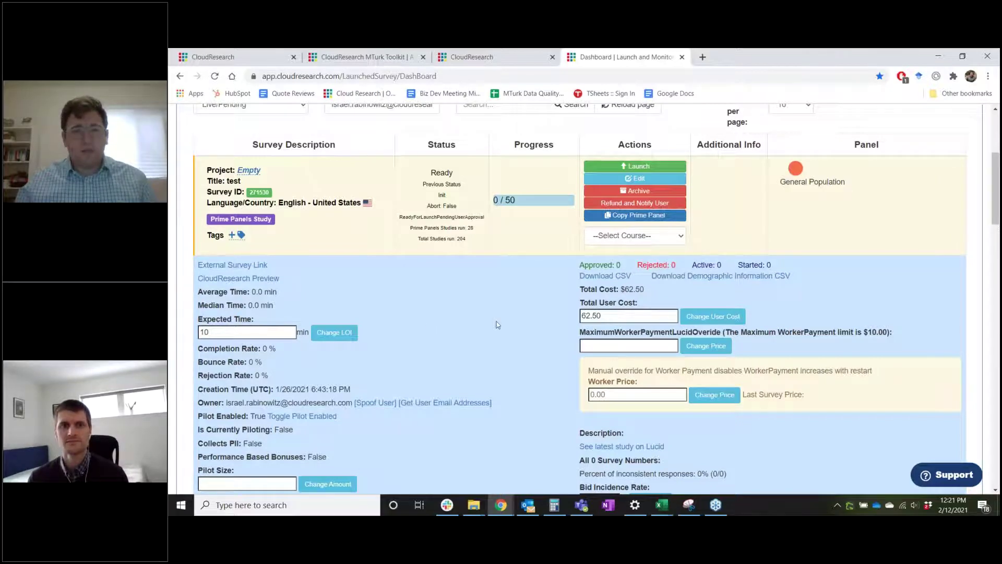
{"action": "left_click", "coordinate": [682, 58]}
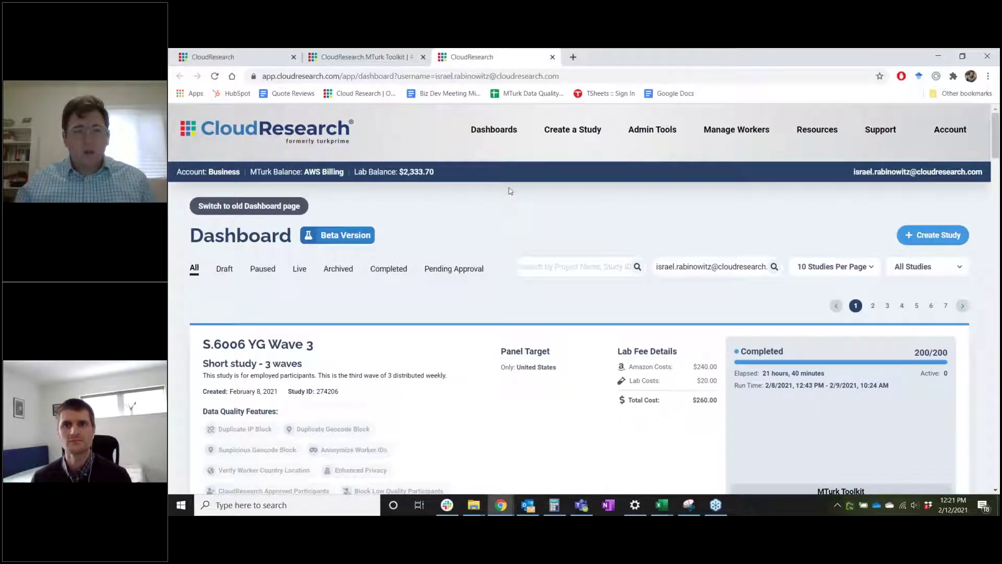
- Scroll the Beta Dashboard and highlight the Wave 3 study's Amazon Costs figure
{"action": "scroll", "coordinate": [510, 191], "scroll_direction": "down", "scroll_amount": 2}
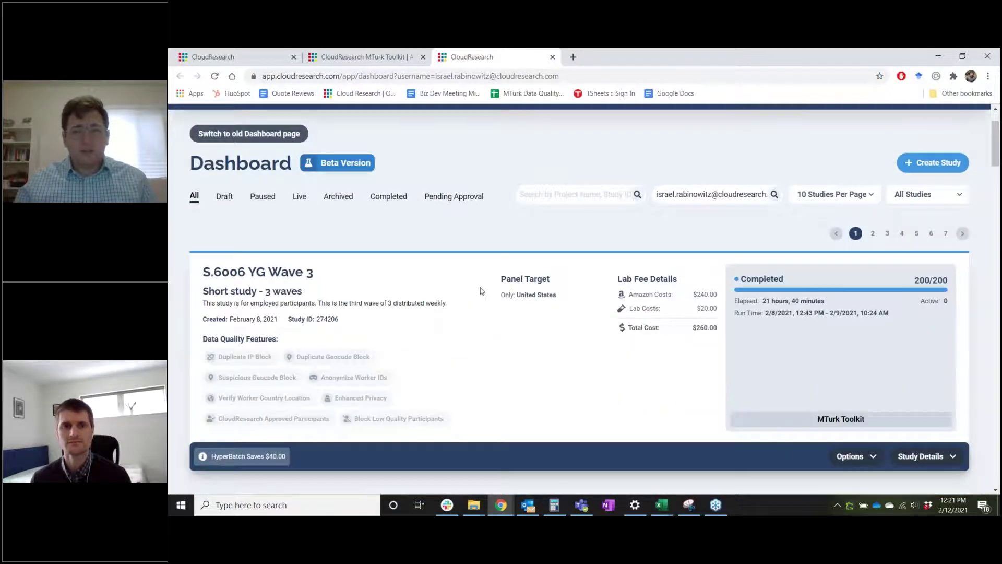
{"action": "scroll", "coordinate": [480, 290], "scroll_direction": "down", "scroll_amount": 2}
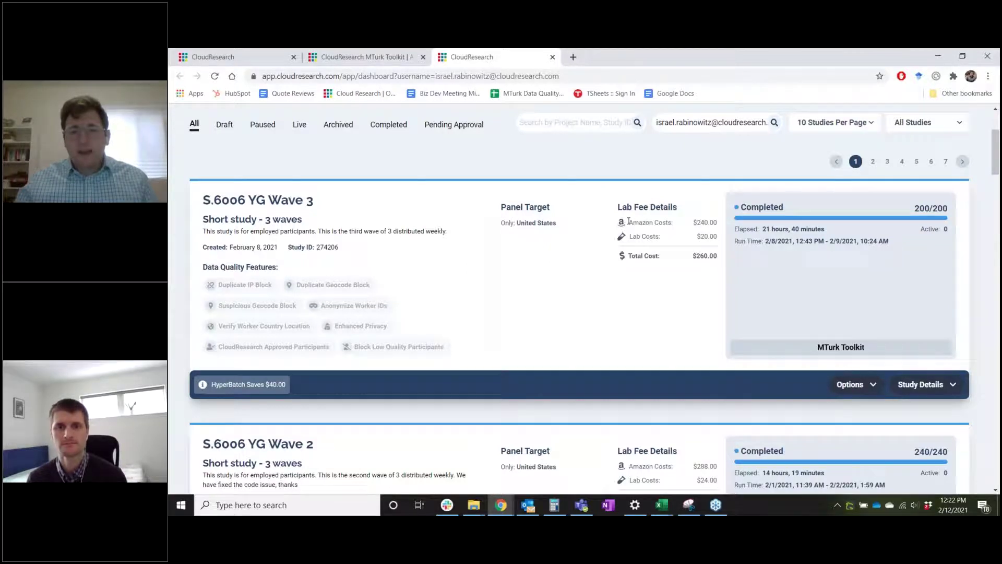
{"action": "left_click_drag", "start_coordinate": [628, 222], "coordinate": [724, 224]}
{"action": "left_click", "coordinate": [724, 223]}
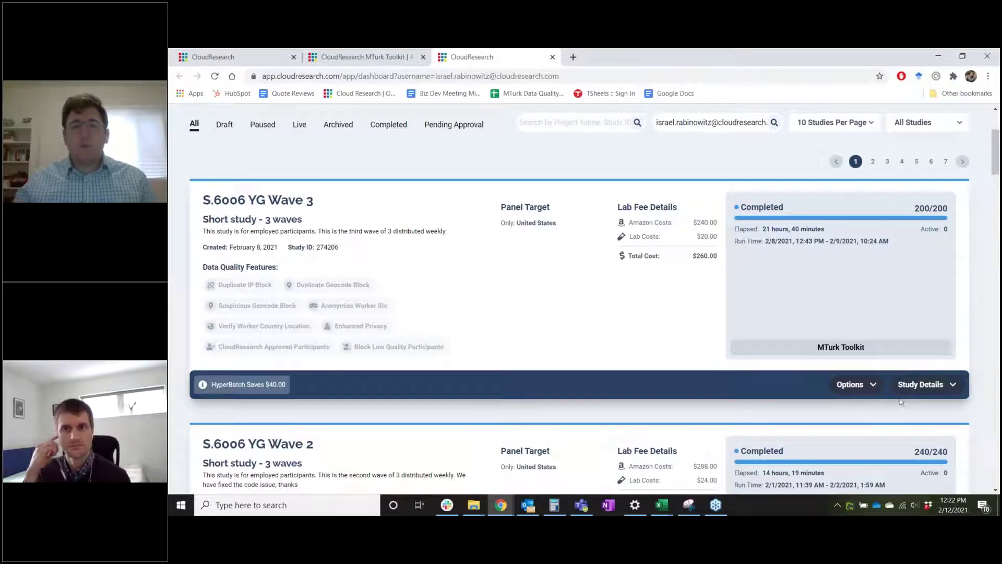
- Expand S.6006 YG Wave 3 and highlight its Approved/completion and Active/bounce rate stats
{"action": "left_click", "coordinate": [938, 386]}
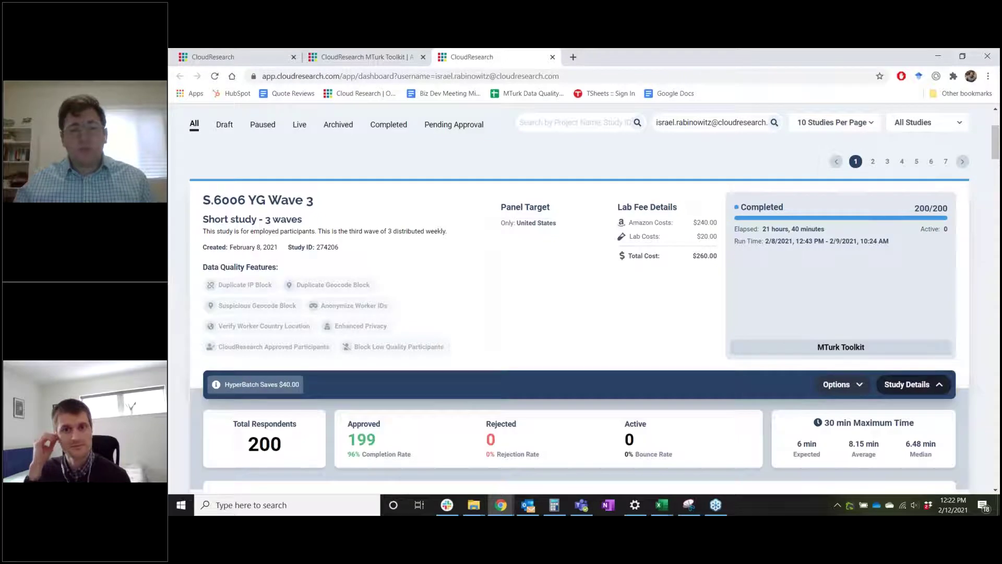
{"action": "scroll", "coordinate": [575, 308], "scroll_direction": "down", "scroll_amount": 1}
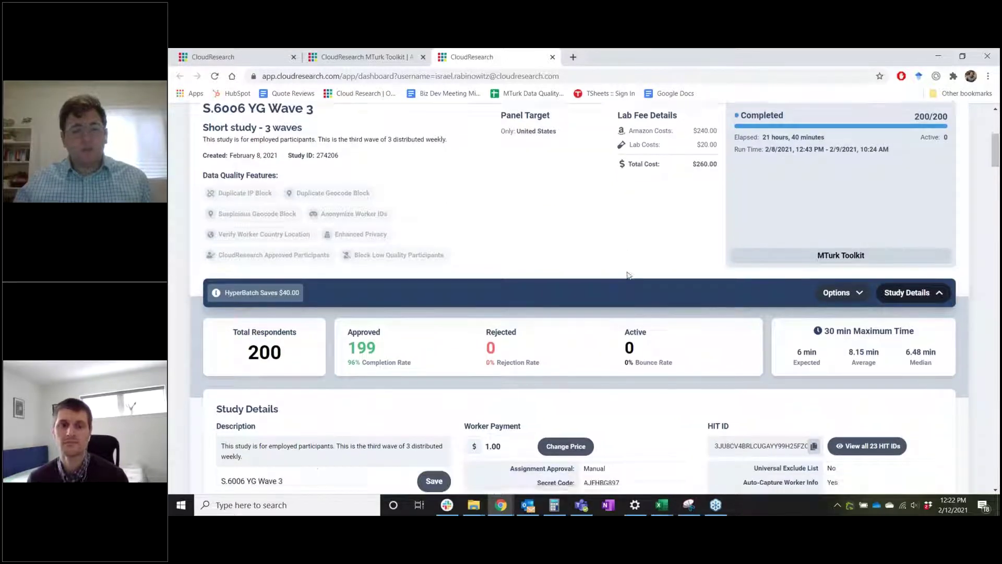
{"action": "scroll", "coordinate": [533, 273], "scroll_direction": "down", "scroll_amount": 1}
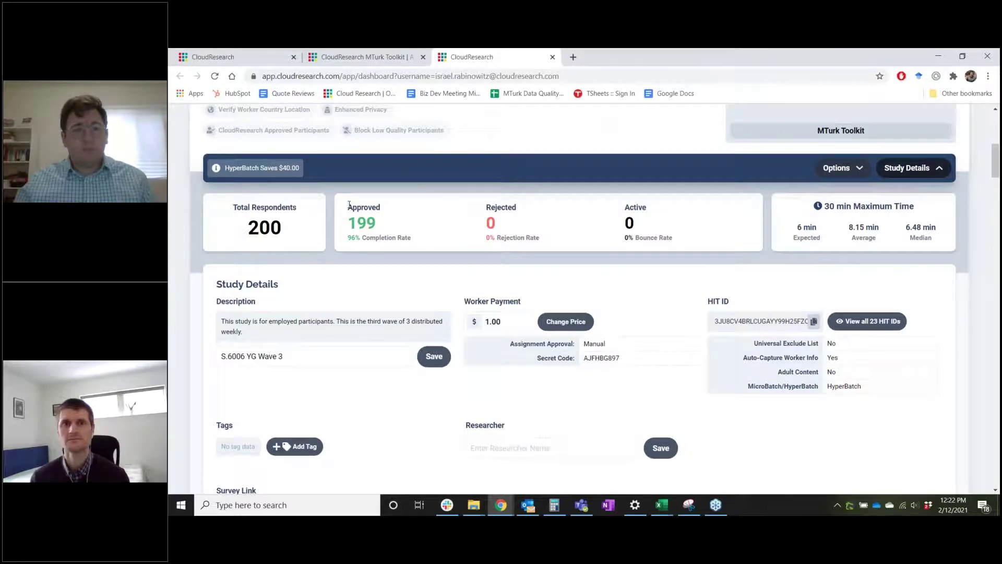
{"action": "left_click_drag", "start_coordinate": [350, 206], "coordinate": [476, 242]}
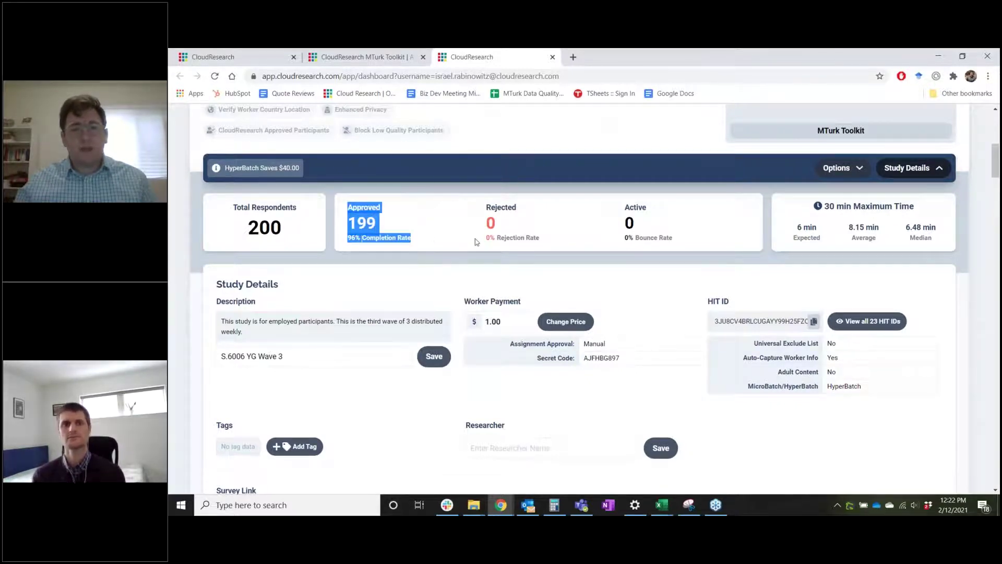
{"action": "left_click_drag", "start_coordinate": [626, 206], "coordinate": [693, 250]}
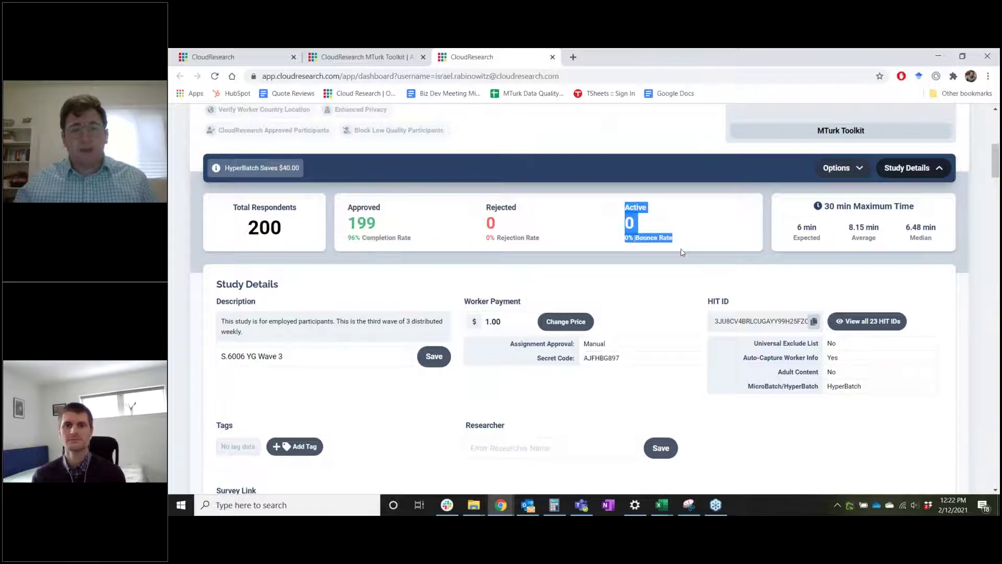
{"action": "left_click", "coordinate": [715, 225]}
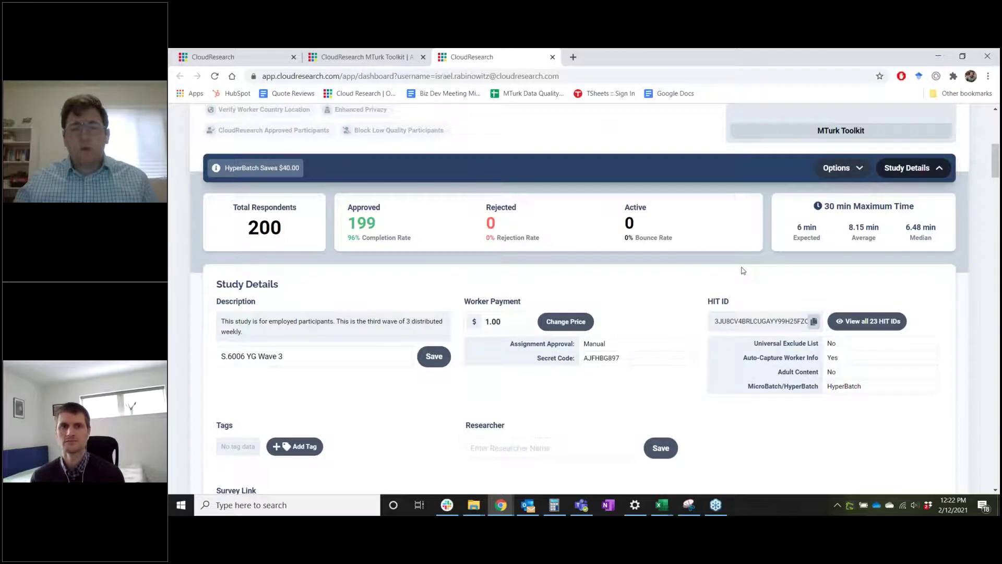
- Open and close the study's Options list, then collapse its Study Details
{"action": "scroll", "coordinate": [743, 268], "scroll_direction": "up", "scroll_amount": 1}
{"action": "scroll", "coordinate": [737, 270], "scroll_direction": "up", "scroll_amount": 2}
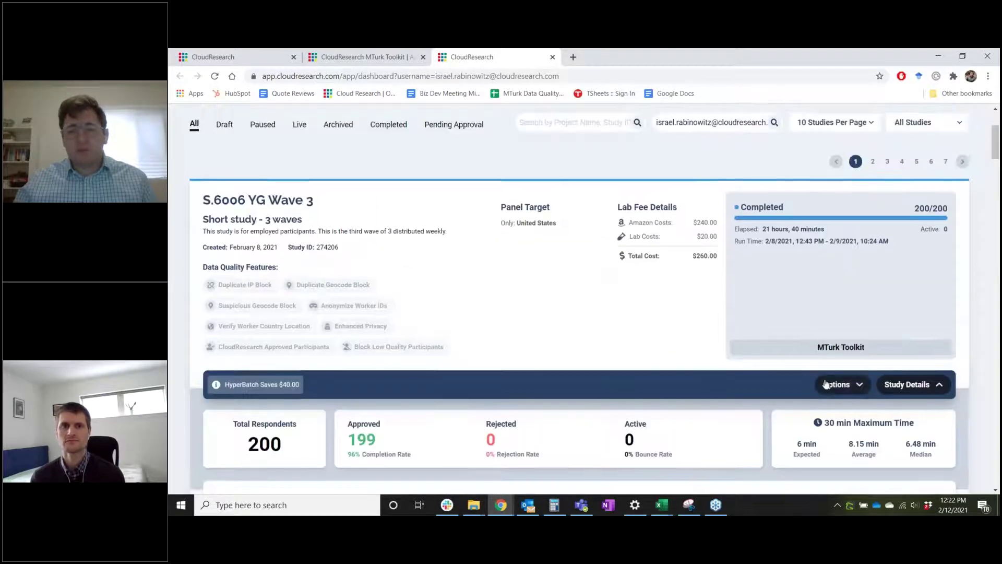
{"action": "left_click", "coordinate": [826, 384]}
{"action": "scroll", "coordinate": [830, 387], "scroll_direction": "down", "scroll_amount": 2}
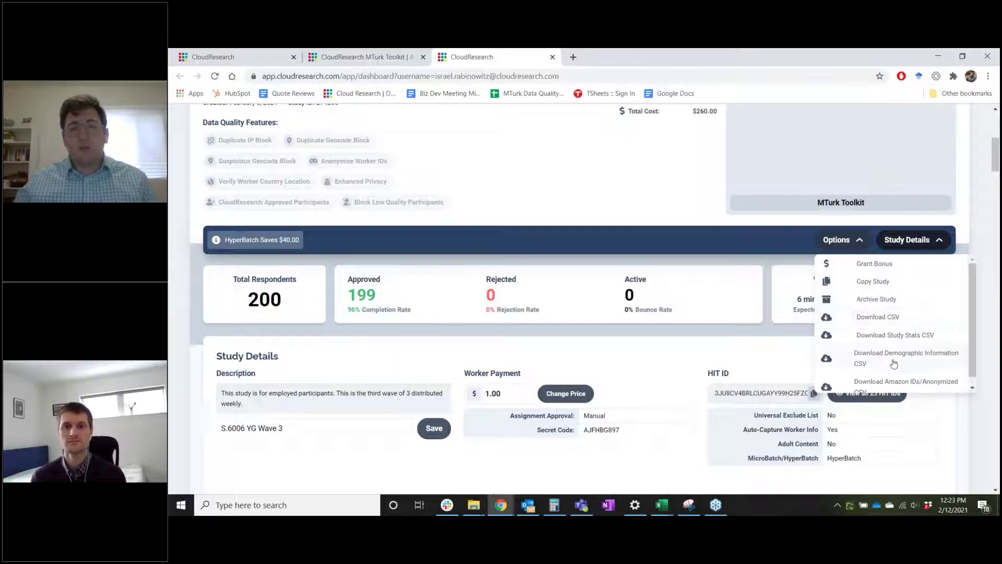
{"action": "left_click", "coordinate": [846, 244]}
{"action": "left_click", "coordinate": [907, 241]}
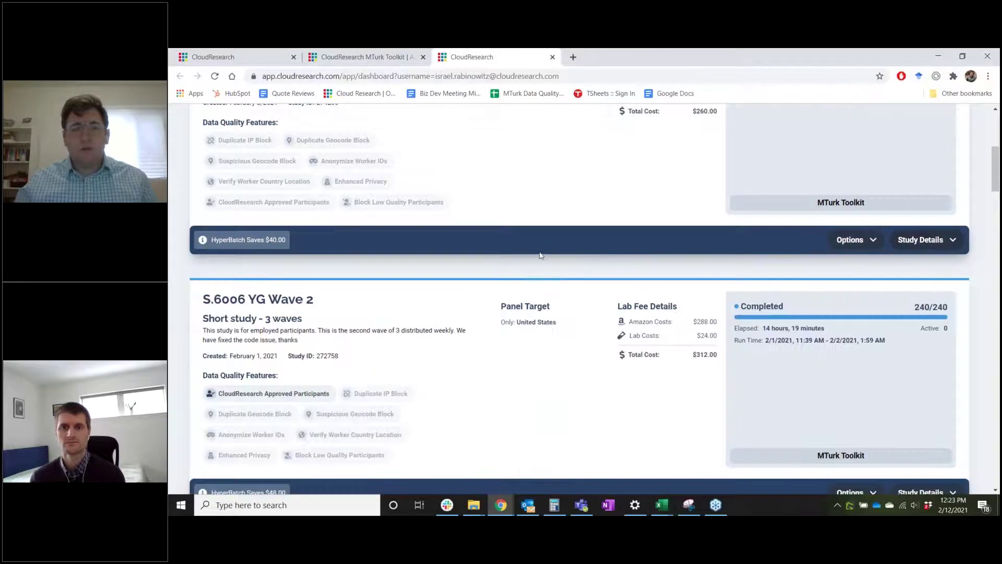
{"action": "scroll", "coordinate": [532, 256], "scroll_direction": "up", "scroll_amount": 3}
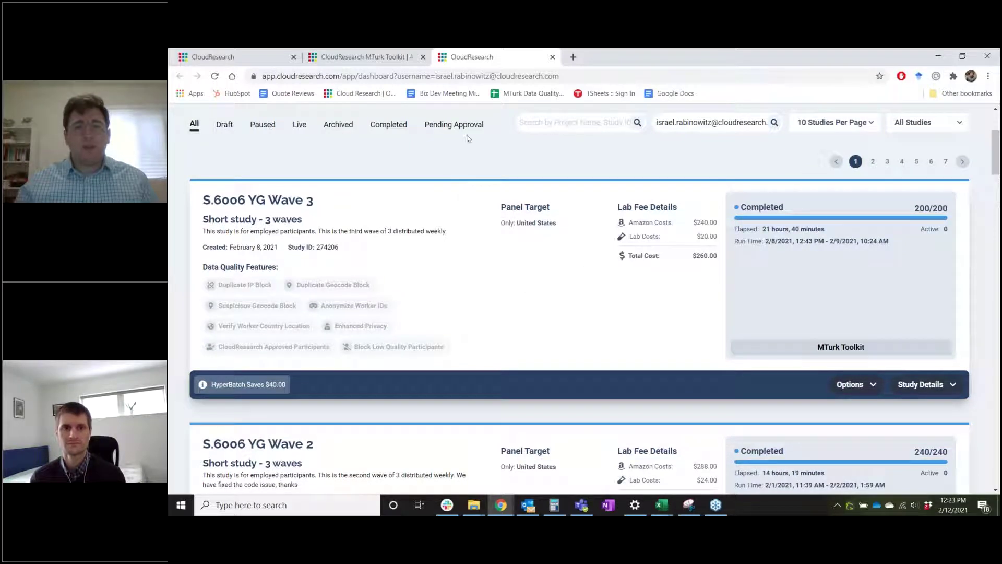
- Close the Dashboard tab, scroll the old MTurk Toolkit page, then close that tab too
{"action": "left_click", "coordinate": [553, 57]}
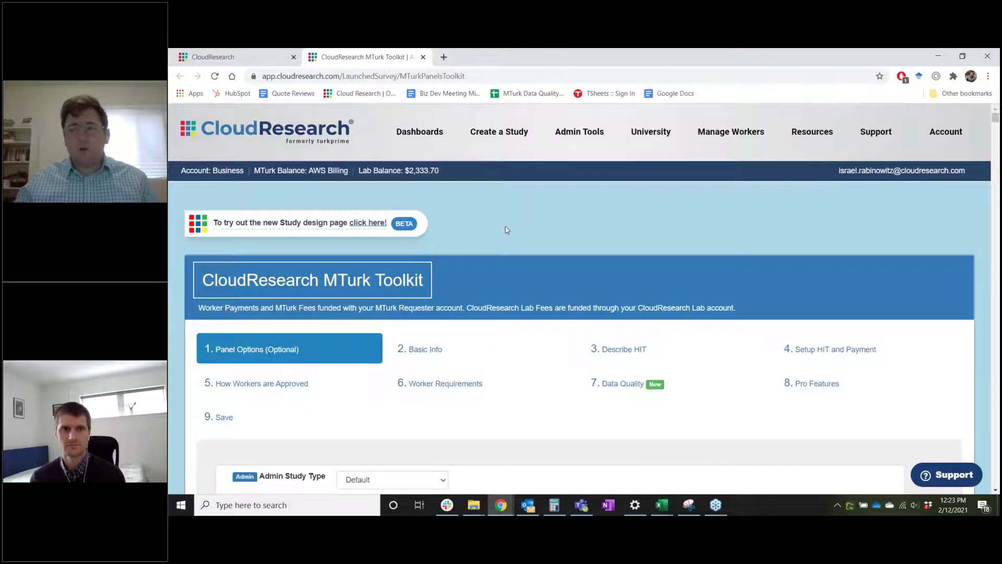
{"action": "scroll", "coordinate": [522, 250], "scroll_direction": "down", "scroll_amount": 2}
{"action": "scroll", "coordinate": [564, 301], "scroll_direction": "down", "scroll_amount": 3}
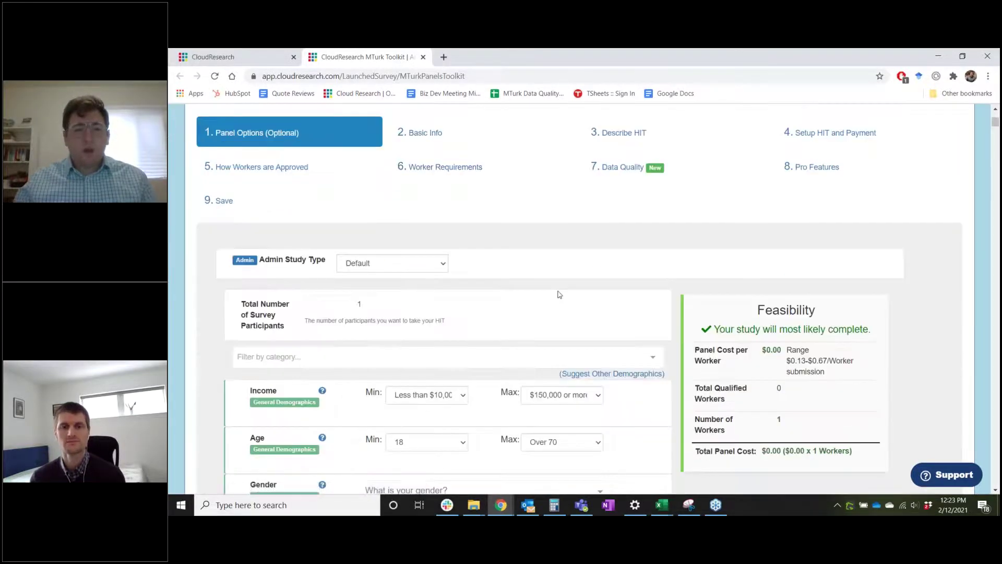
{"action": "scroll", "coordinate": [561, 295], "scroll_direction": "up", "scroll_amount": 1}
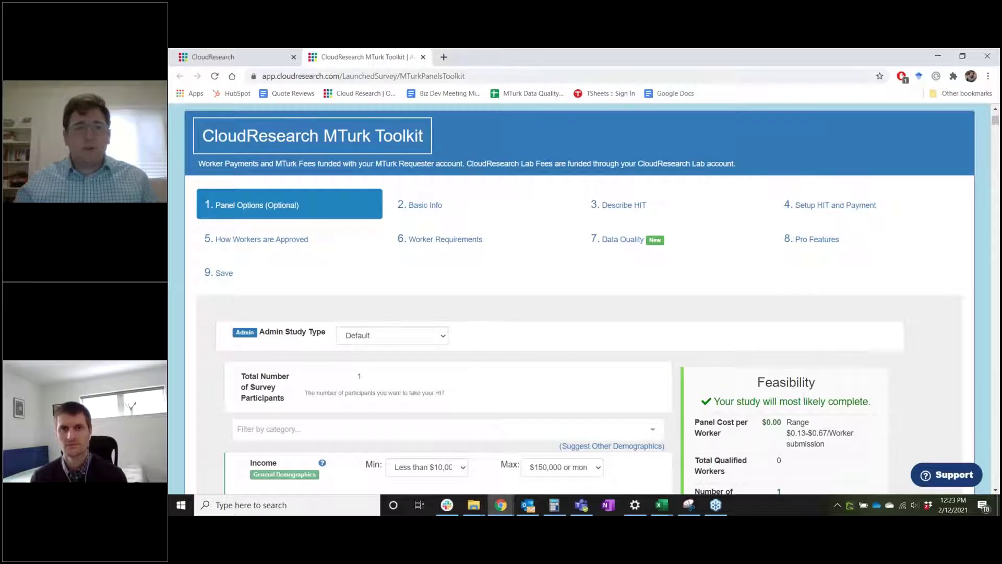
{"action": "left_click", "coordinate": [423, 57]}
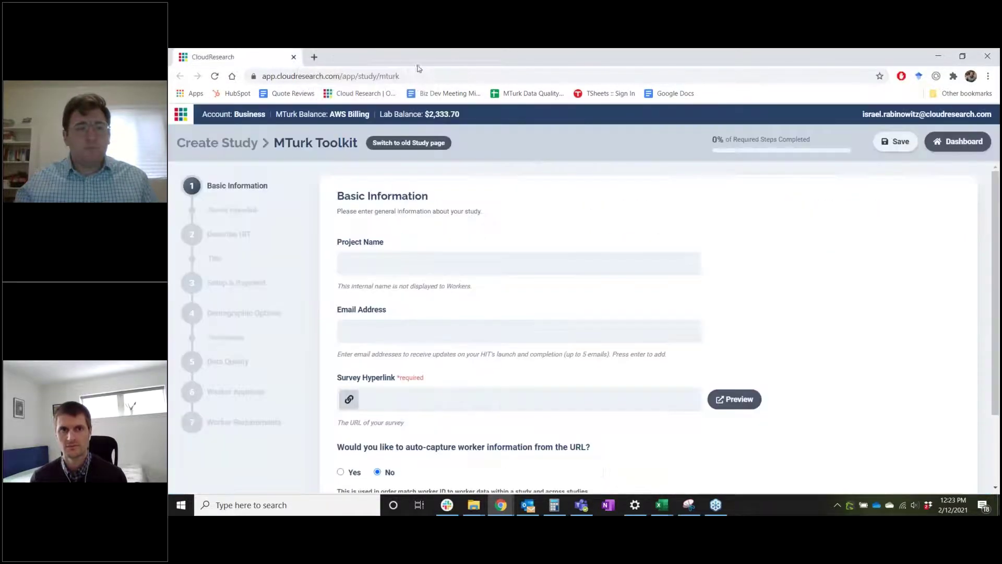
- Reload Create Study, scroll through Basic Information, and advance to Describe HIT
{"action": "left_click", "coordinate": [215, 76]}
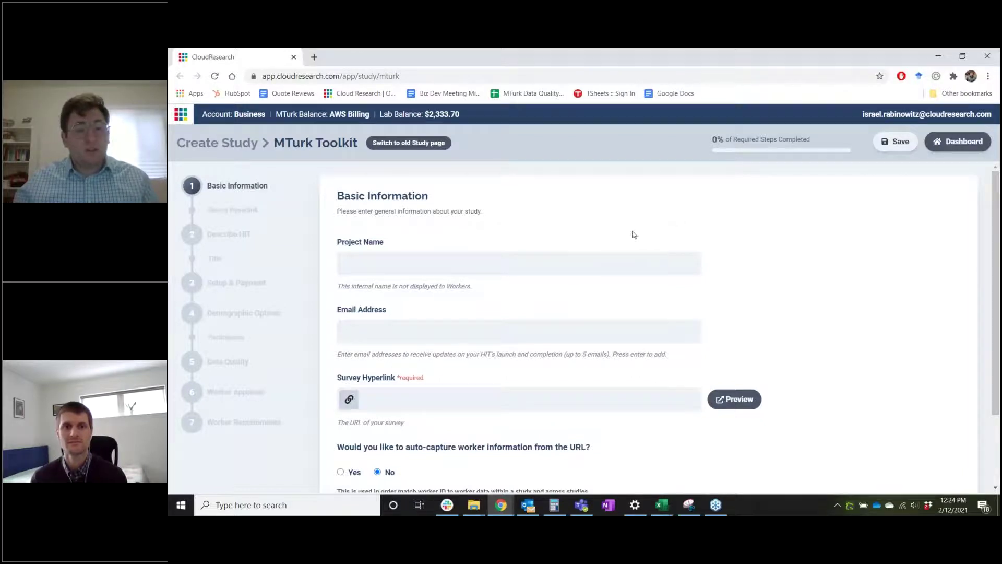
{"action": "scroll", "coordinate": [632, 235], "scroll_direction": "down", "scroll_amount": 2}
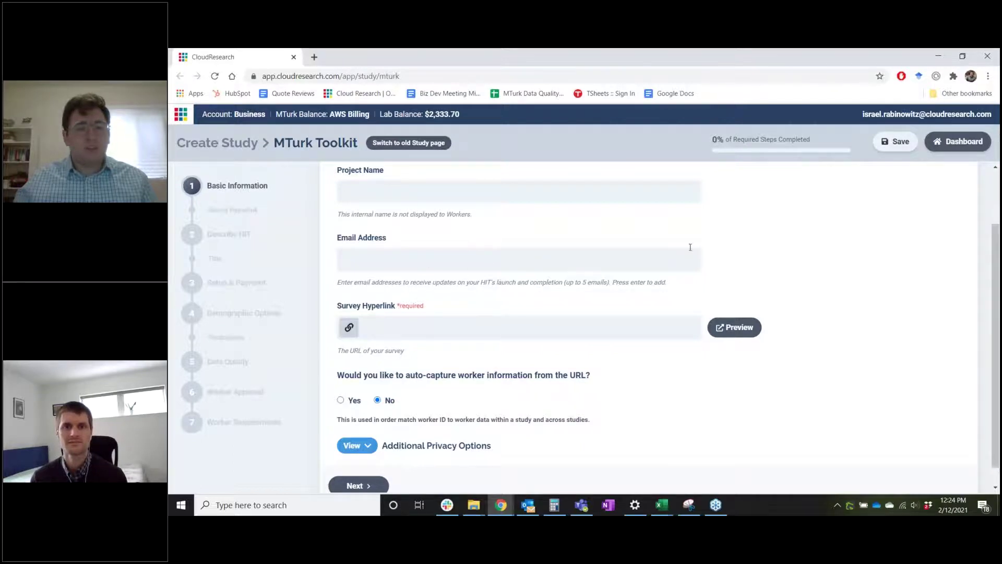
{"action": "scroll", "coordinate": [794, 335], "scroll_direction": "down", "scroll_amount": 1}
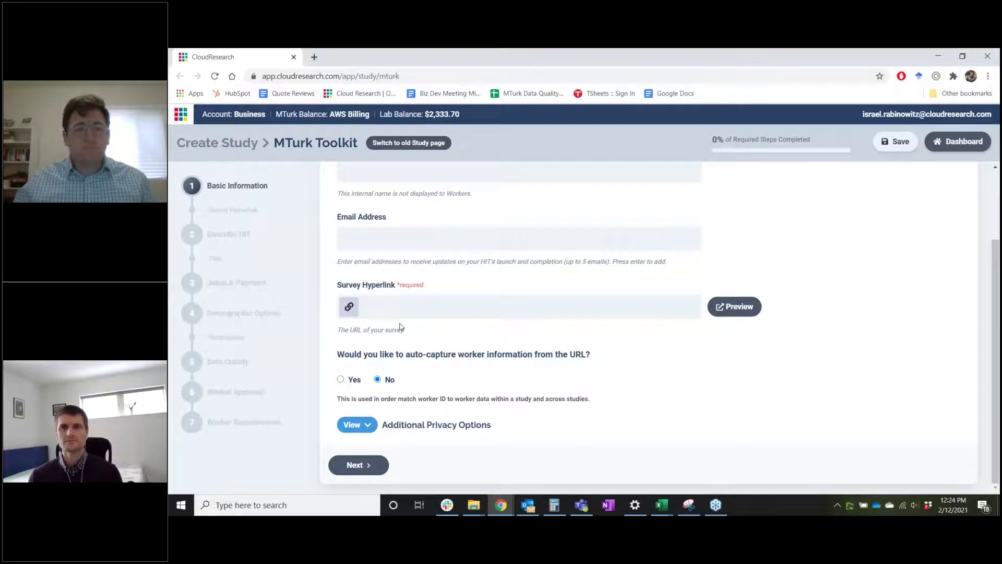
{"action": "left_click", "coordinate": [270, 237]}
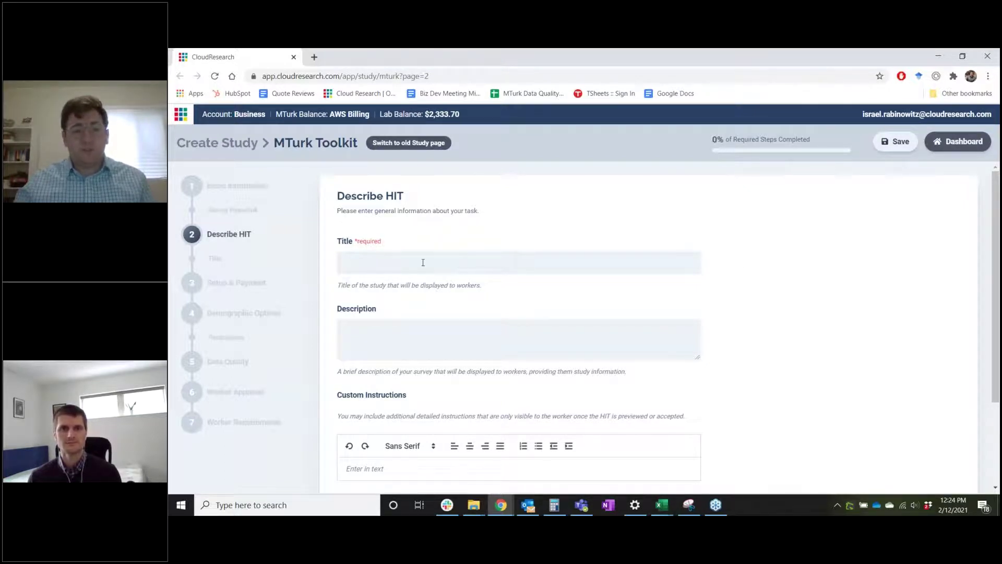
{"action": "scroll", "coordinate": [372, 326], "scroll_direction": "down", "scroll_amount": 1}
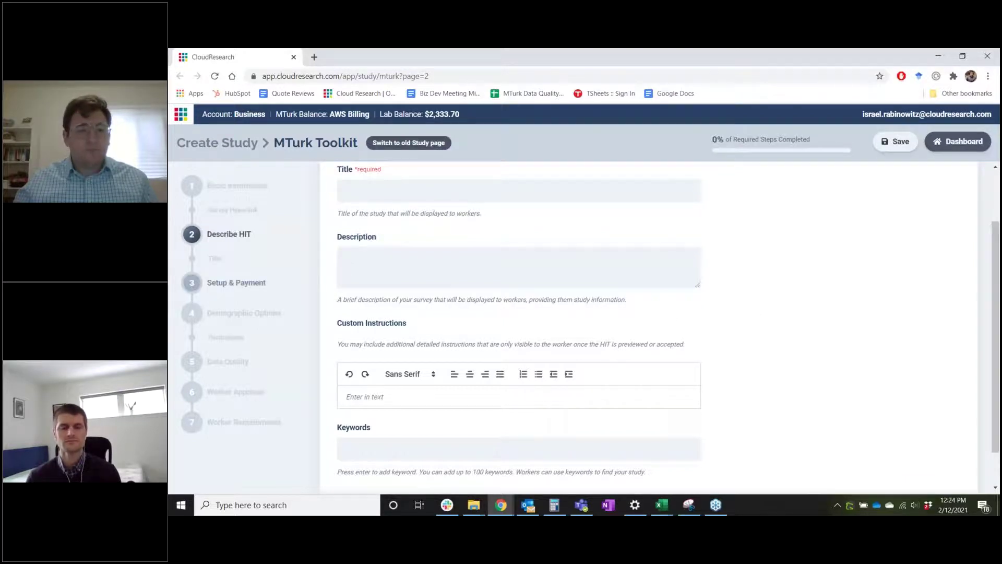
- Open step 3, Setup & Payment, and scroll down to the HyperBatch batching options
{"action": "left_click", "coordinate": [255, 277]}
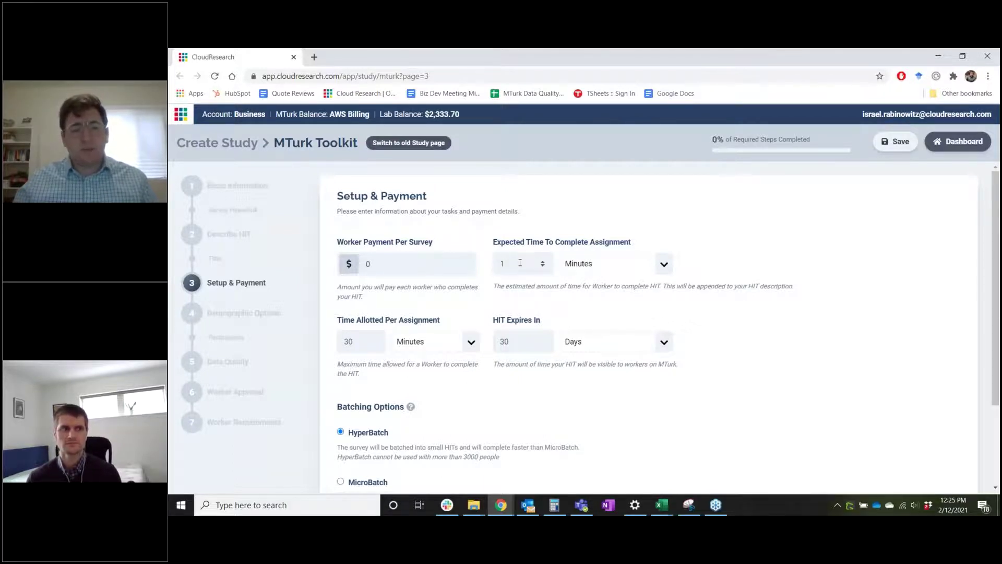
{"action": "scroll", "coordinate": [831, 249], "scroll_direction": "down", "scroll_amount": 1}
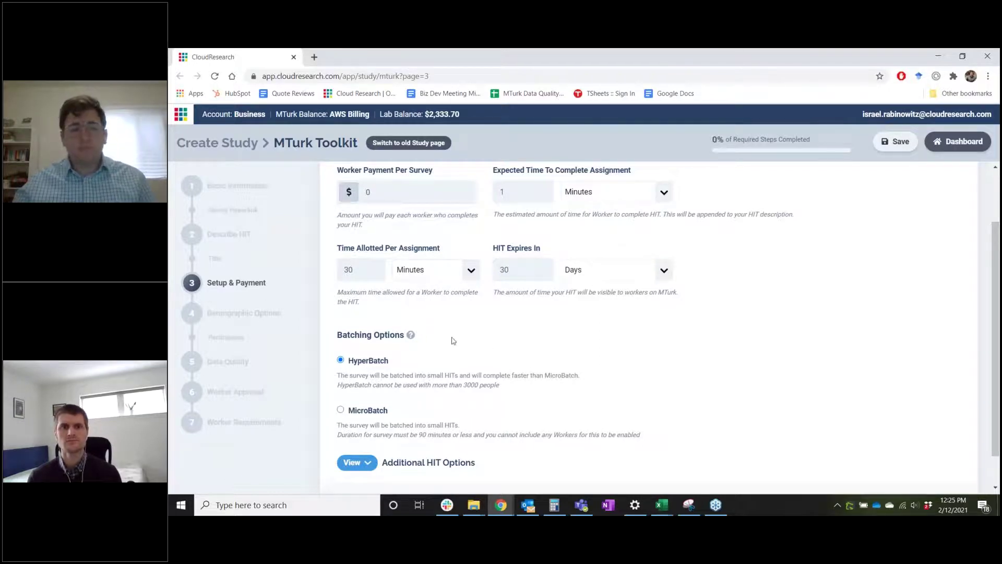
- On Demographic Options, set Number of Survey Participants to 100
{"action": "left_click", "coordinate": [244, 313]}
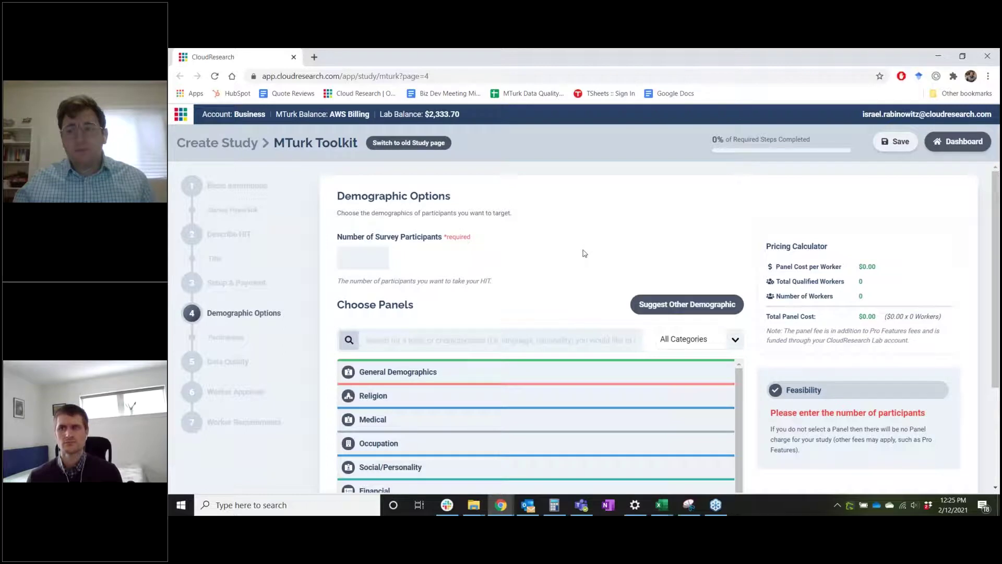
{"action": "left_click", "coordinate": [363, 259]}
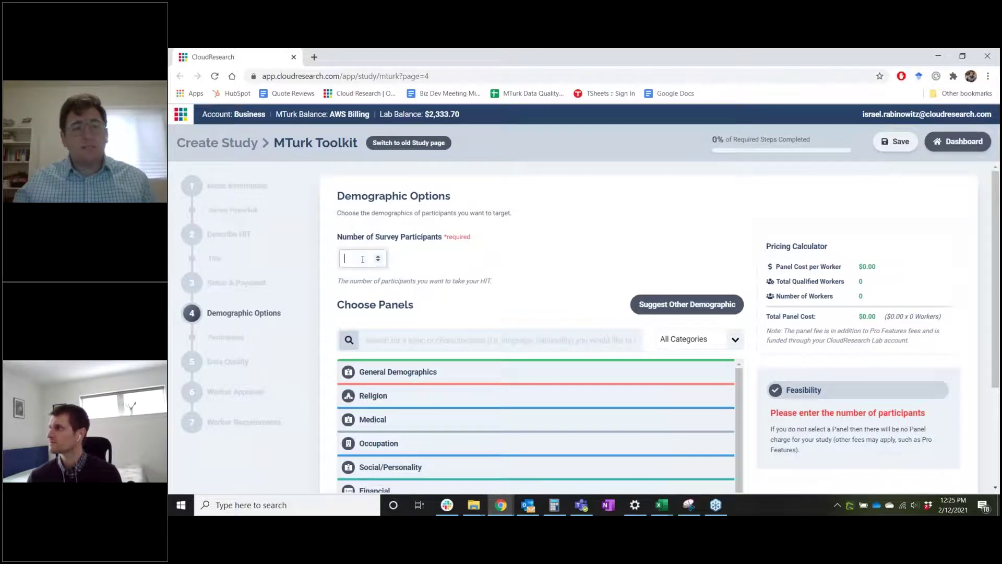
{"action": "type", "text": "100"}
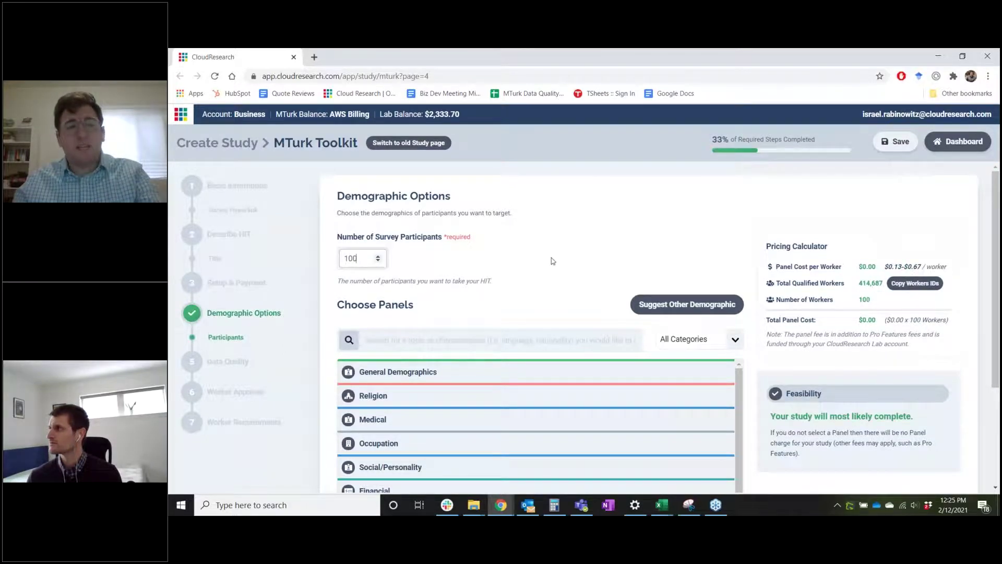
{"action": "left_click", "coordinate": [546, 254]}
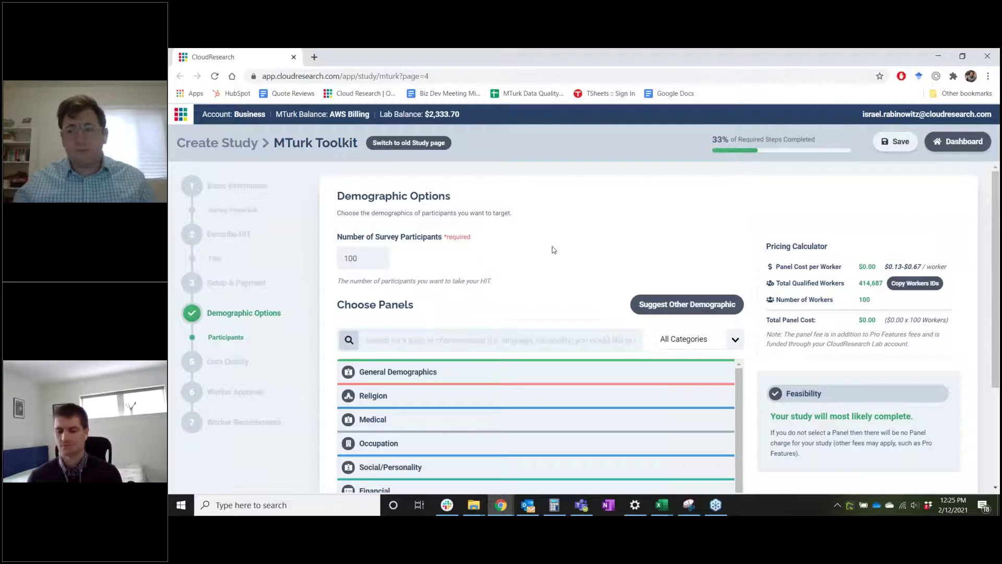
- Expand and collapse the General Demographics and Occupation panels, then expand Politics
{"action": "scroll", "coordinate": [553, 249], "scroll_direction": "down", "scroll_amount": 1}
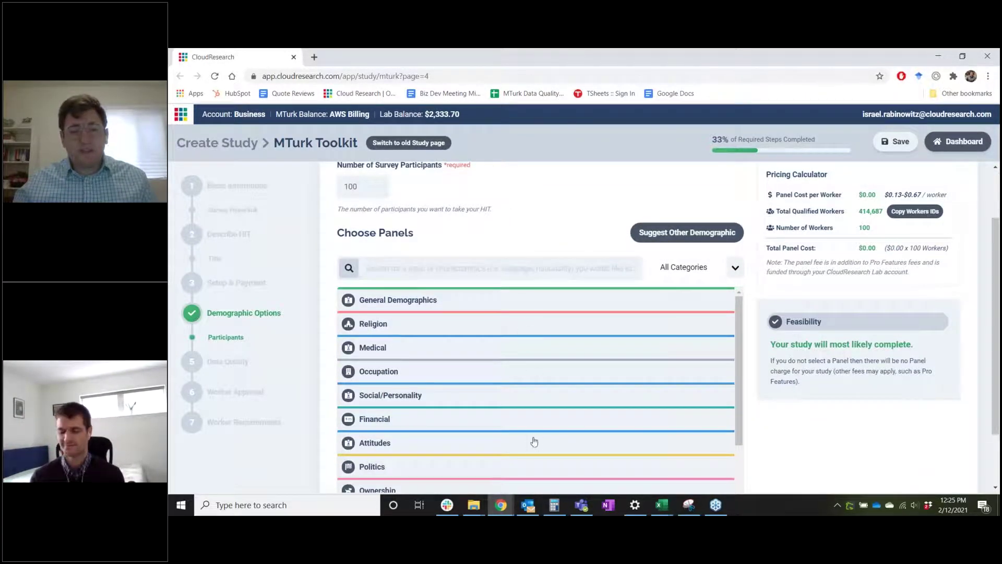
{"action": "left_click", "coordinate": [429, 300]}
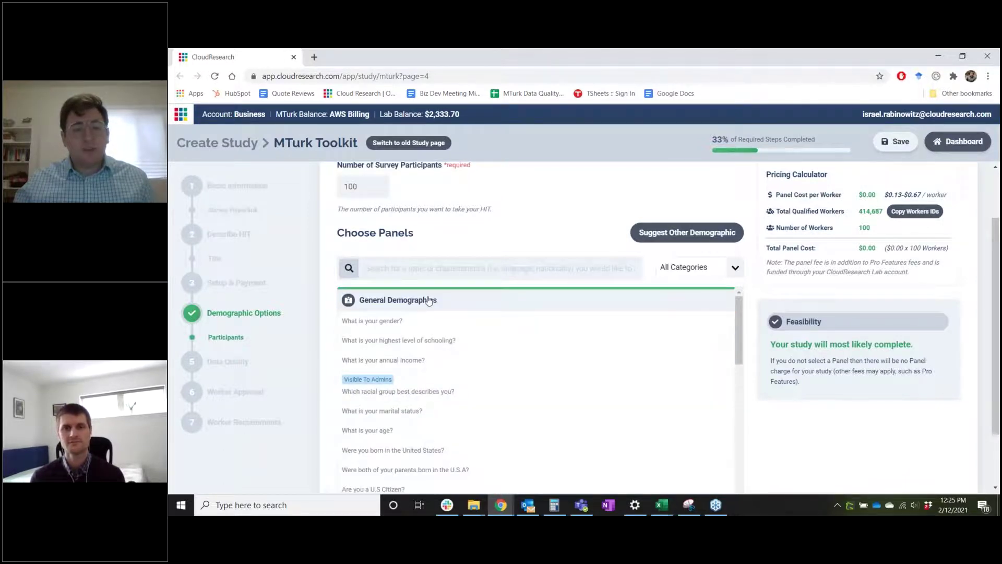
{"action": "left_click", "coordinate": [429, 301]}
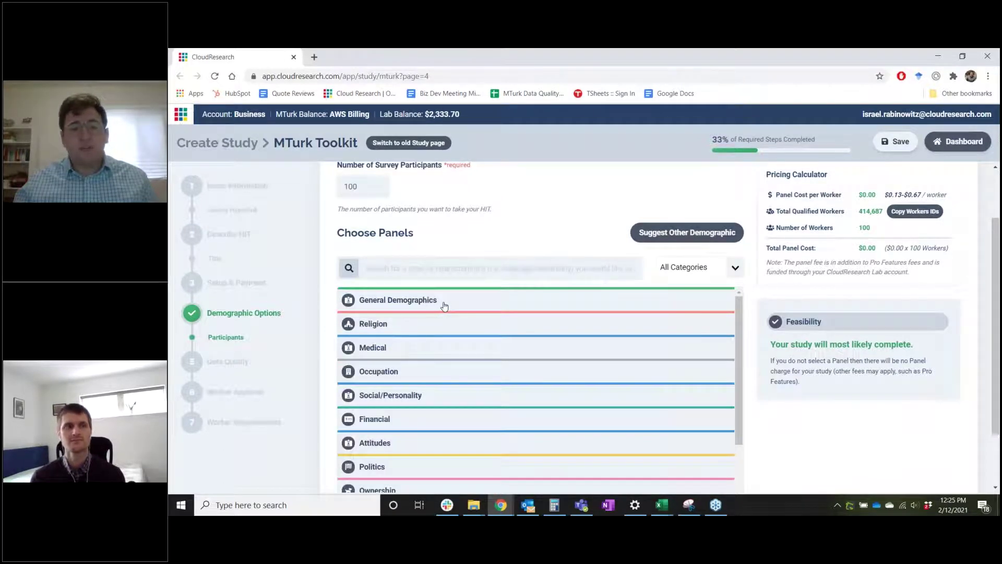
{"action": "left_click", "coordinate": [475, 374]}
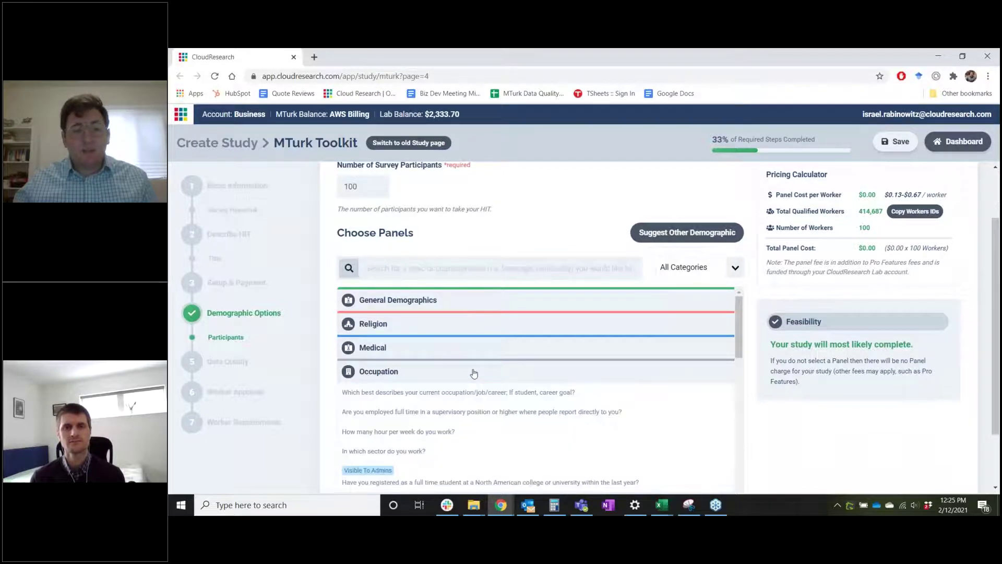
{"action": "left_click", "coordinate": [474, 372]}
{"action": "scroll", "coordinate": [514, 365], "scroll_direction": "down", "scroll_amount": 1}
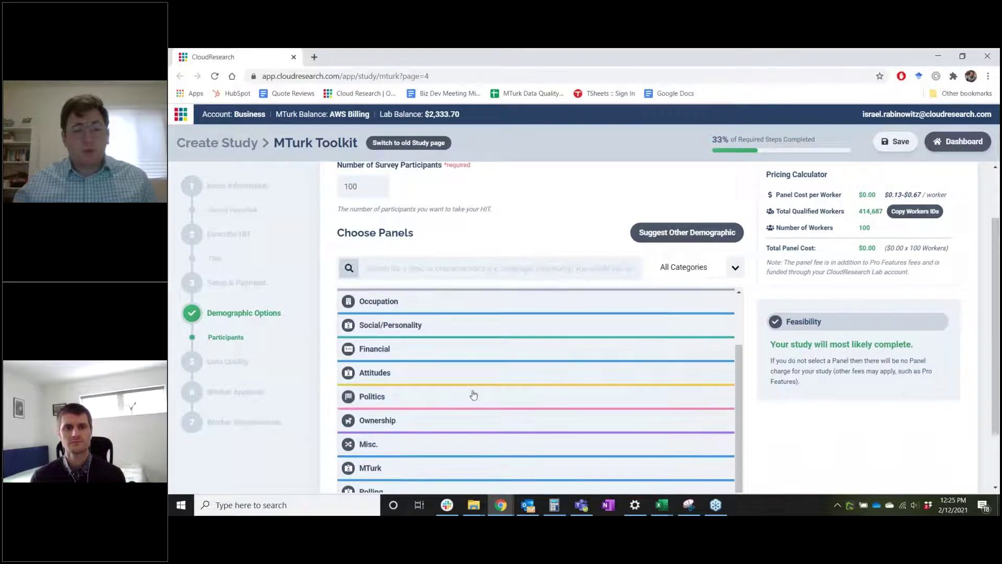
{"action": "left_click", "coordinate": [474, 395]}
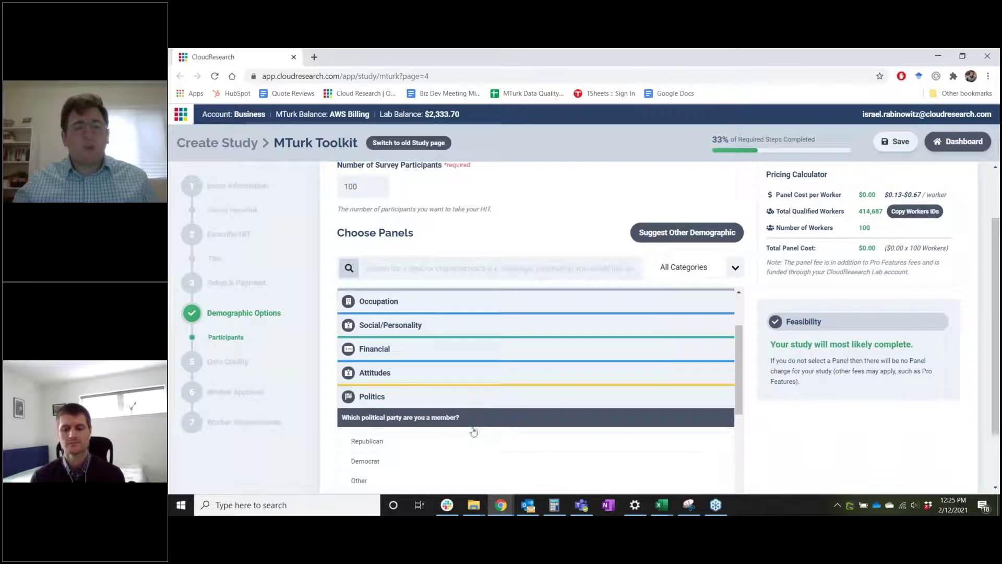
{"action": "left_click", "coordinate": [466, 445]}
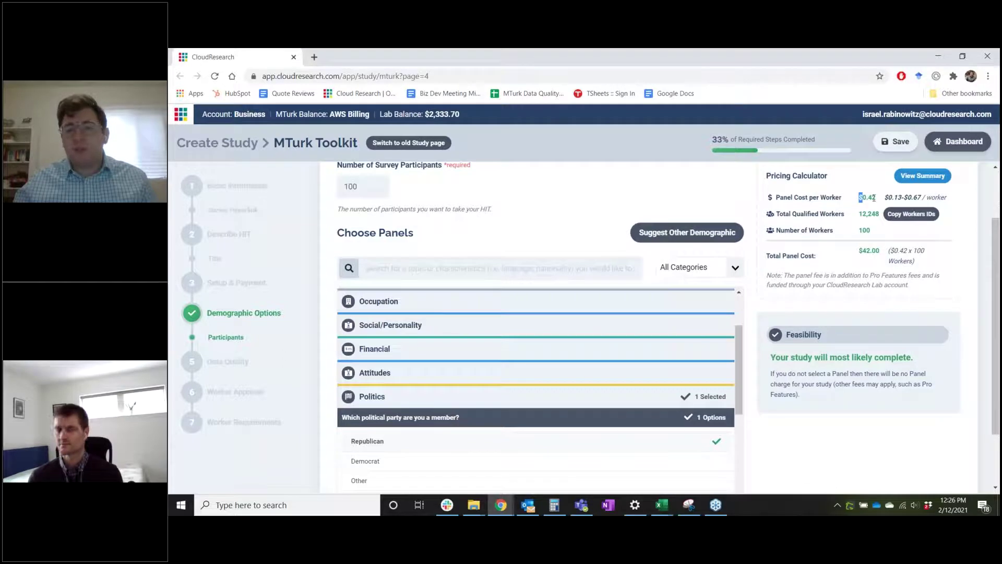
{"action": "left_click_drag", "start_coordinate": [859, 198], "coordinate": [884, 200]}
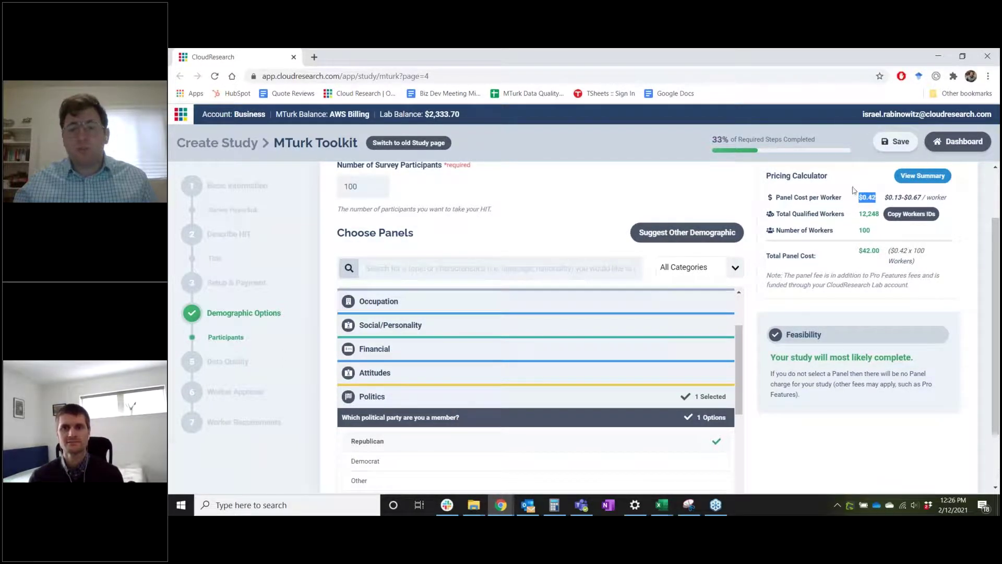
{"action": "left_click", "coordinate": [733, 193]}
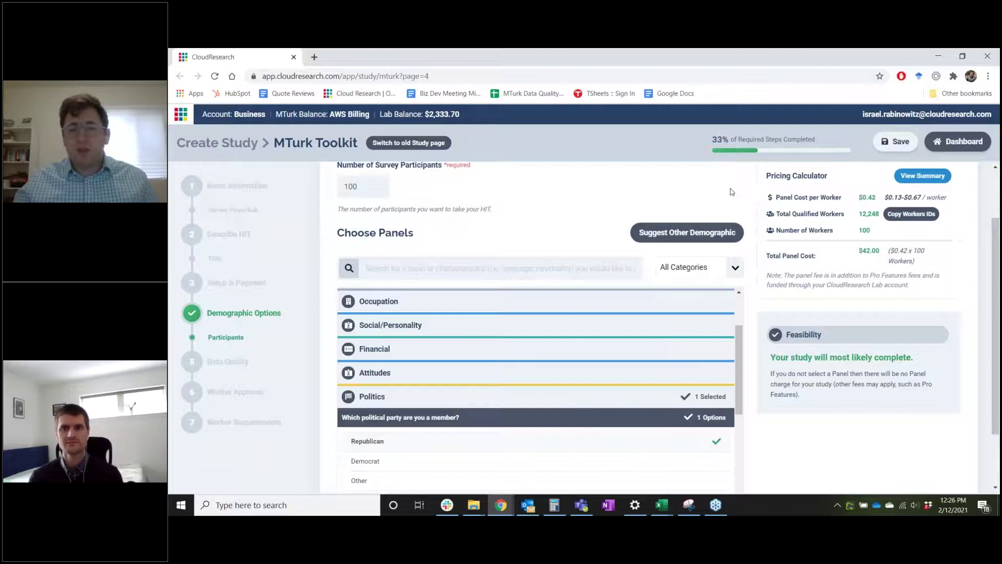
{"action": "scroll", "coordinate": [538, 371], "scroll_direction": "down", "scroll_amount": 1}
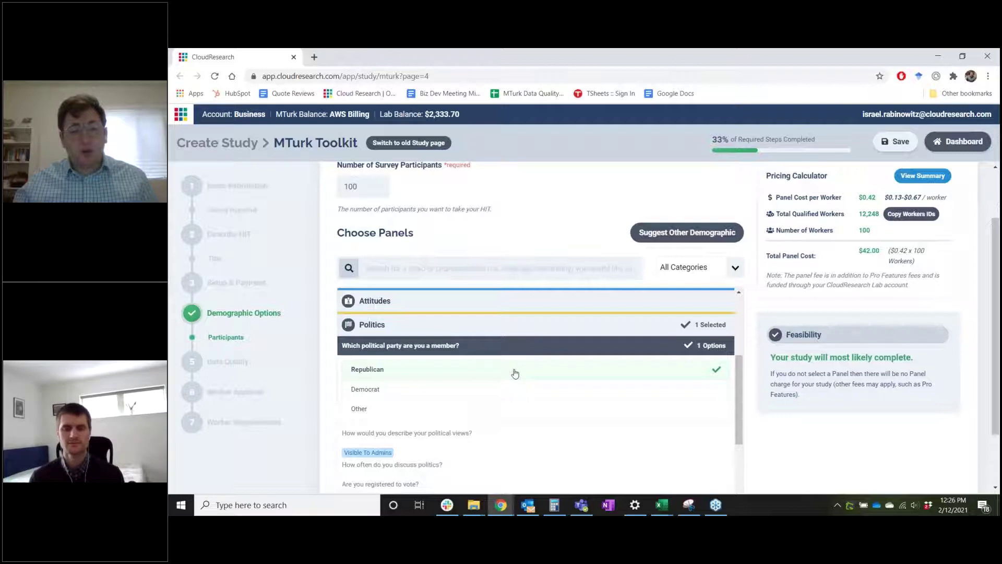
{"action": "left_click", "coordinate": [515, 372]}
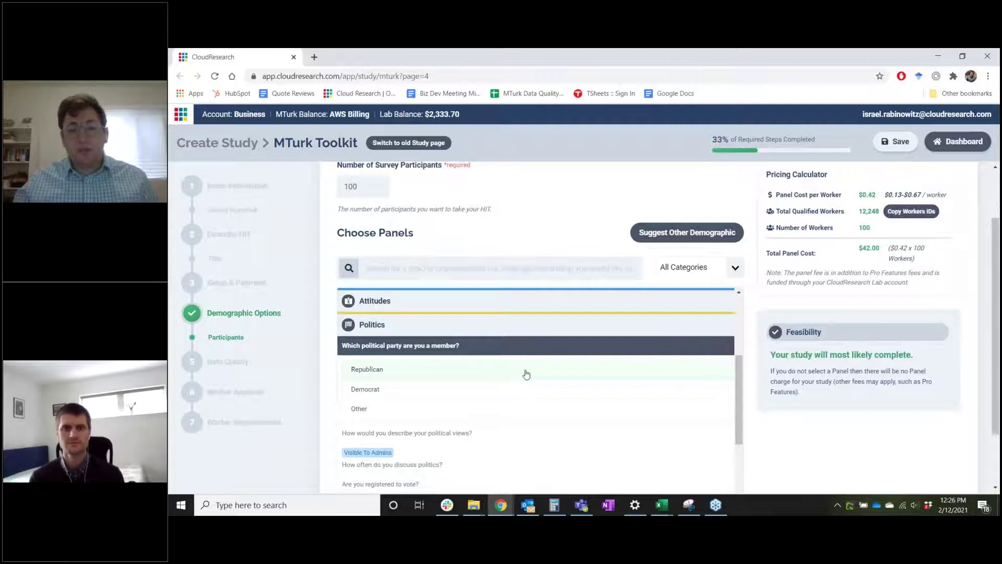
{"action": "left_click", "coordinate": [565, 352]}
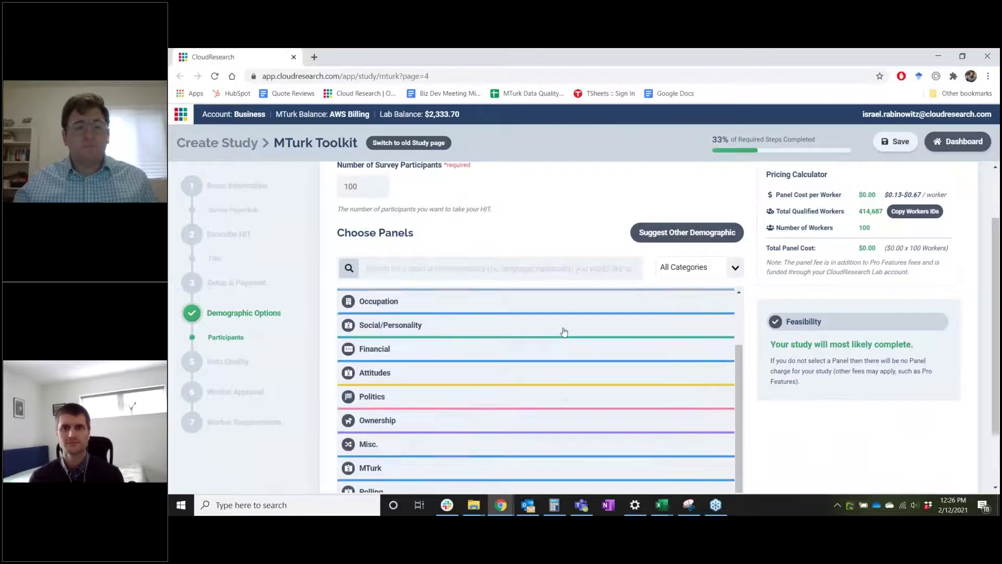
- Open step 5, Data Quality, showing CloudResearch Approved Participants selected
{"action": "left_click", "coordinate": [243, 363]}
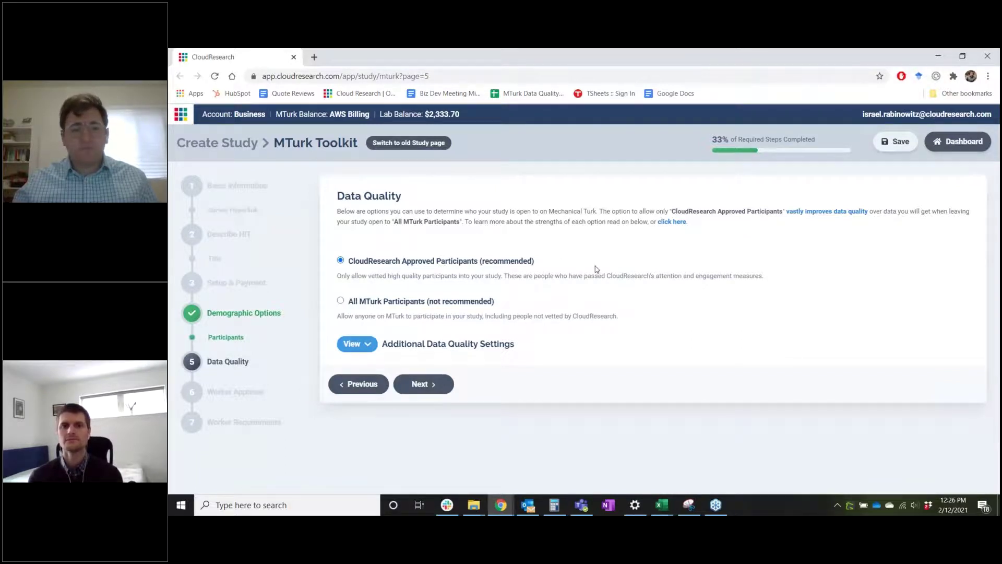
- Scroll through the Worker Approval options, then open step 7, Worker Requirements
{"action": "left_click", "coordinate": [222, 391]}
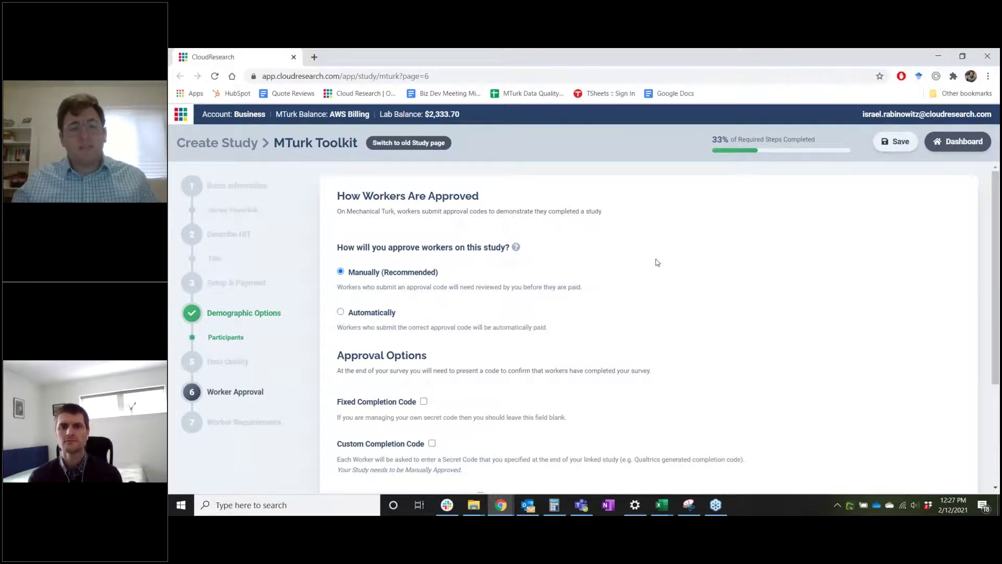
{"action": "scroll", "coordinate": [630, 276], "scroll_direction": "down", "scroll_amount": 1}
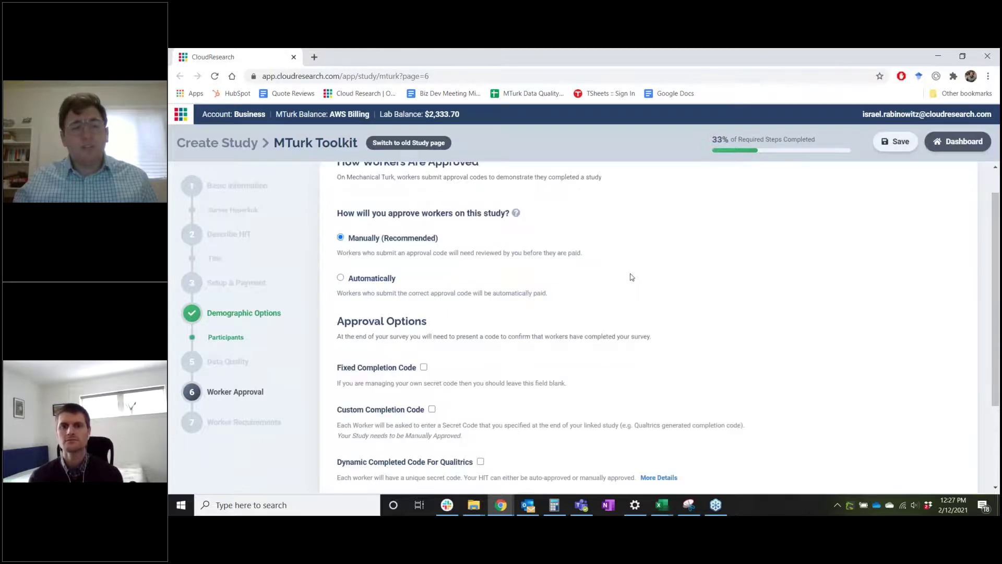
{"action": "scroll", "coordinate": [631, 277], "scroll_direction": "down", "scroll_amount": 1}
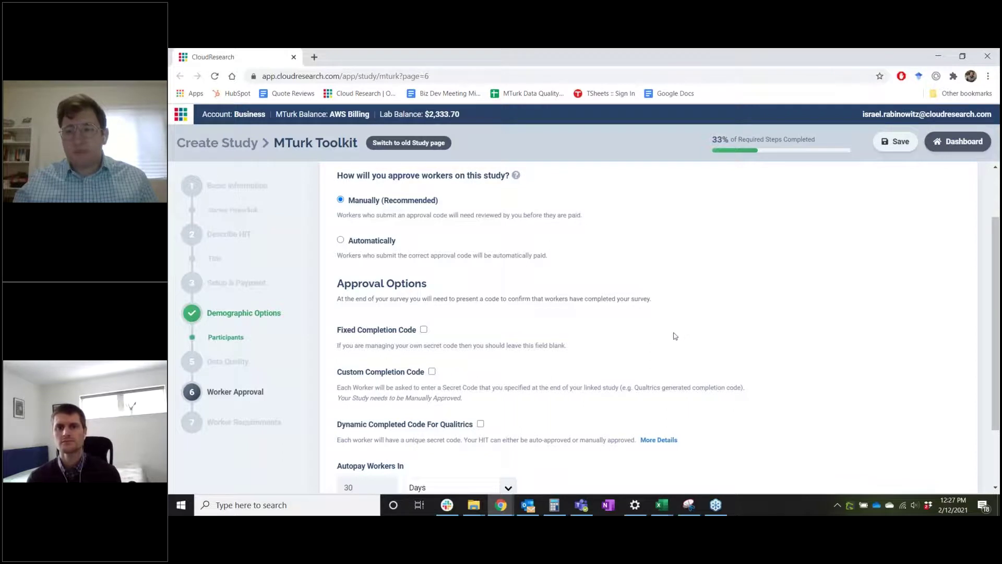
{"action": "left_click", "coordinate": [208, 425]}
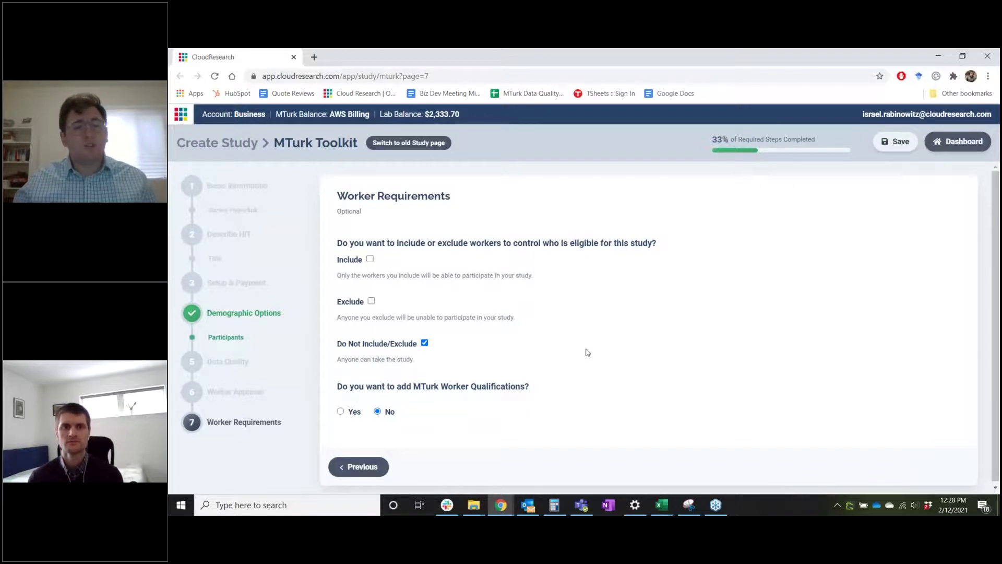
{"action": "scroll", "coordinate": [587, 352], "scroll_direction": "down", "scroll_amount": 1}
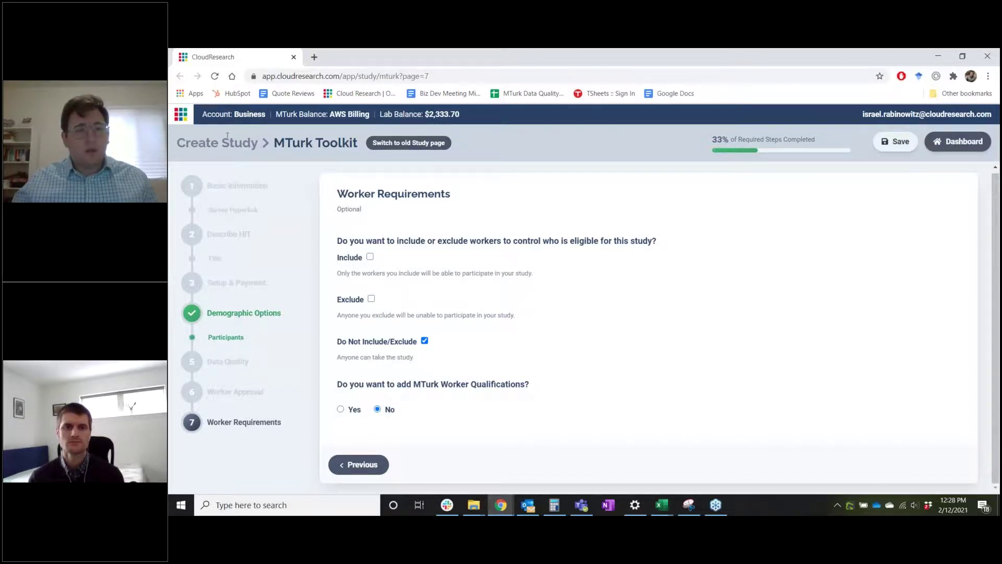
- Show the CloudResearch site navigation from the top-left grid icon, revealing the Resources menu
{"action": "left_click", "coordinate": [180, 116]}
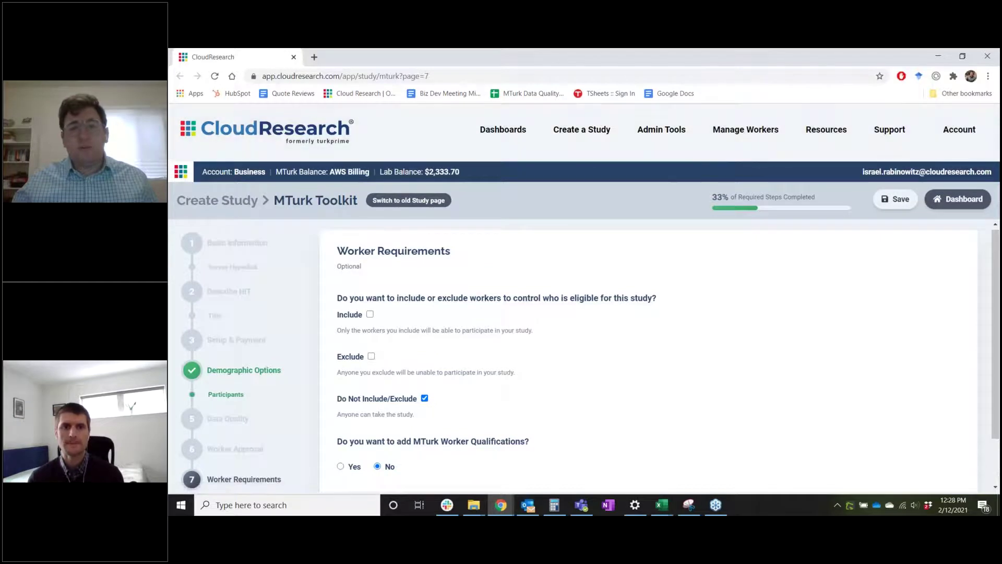
{"action": "mouse_move", "coordinate": [814, 130]}
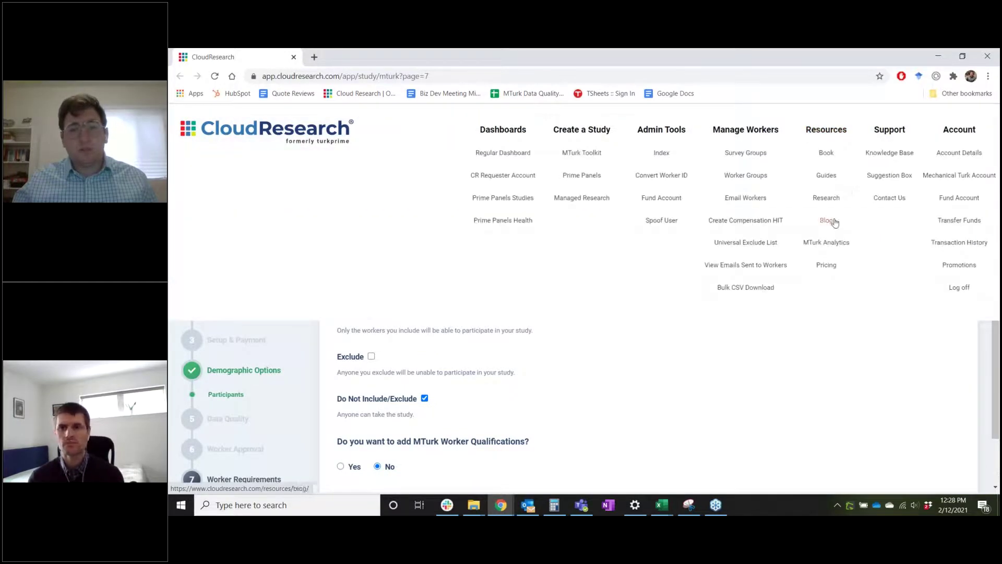